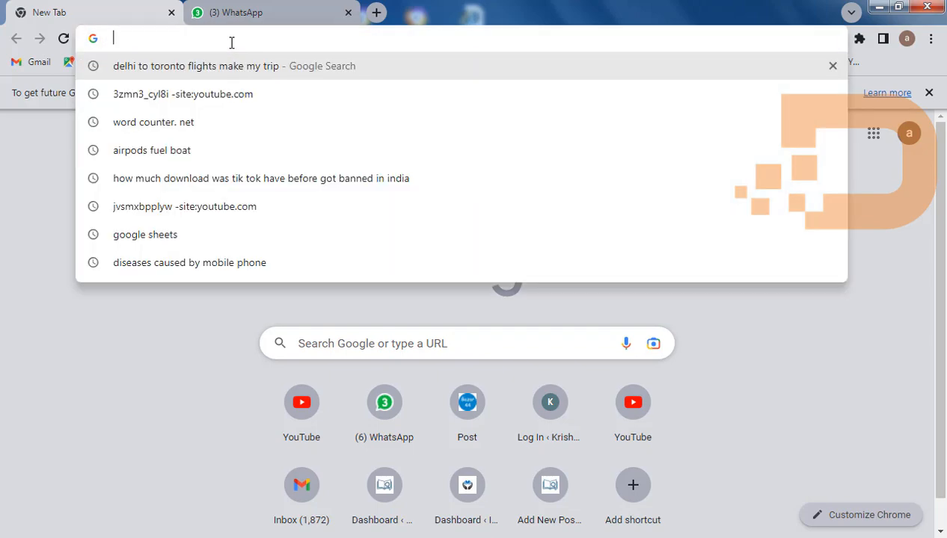
# Search for "google form" and open the Google Forms home page from its website
pyautogui.write('googl')
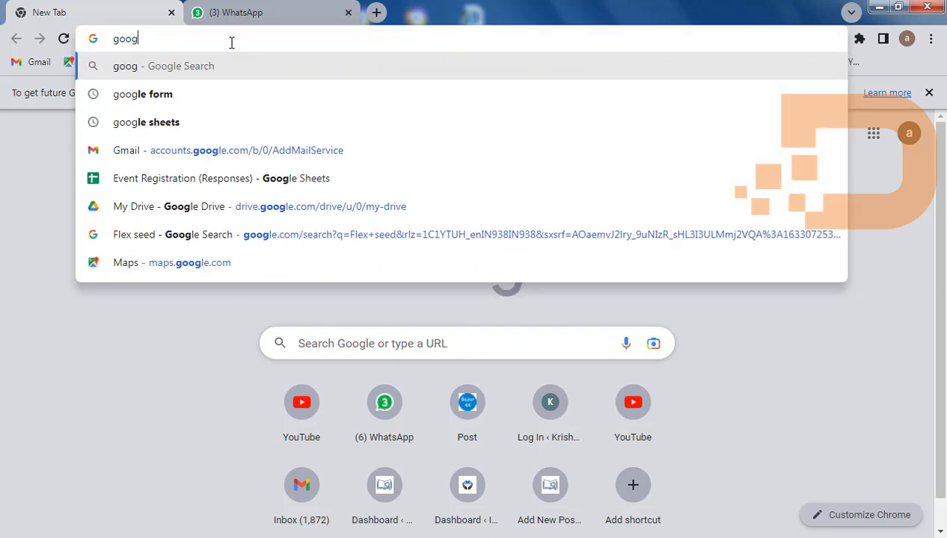
pyautogui.click(175, 95)
pyautogui.click(180, 322)
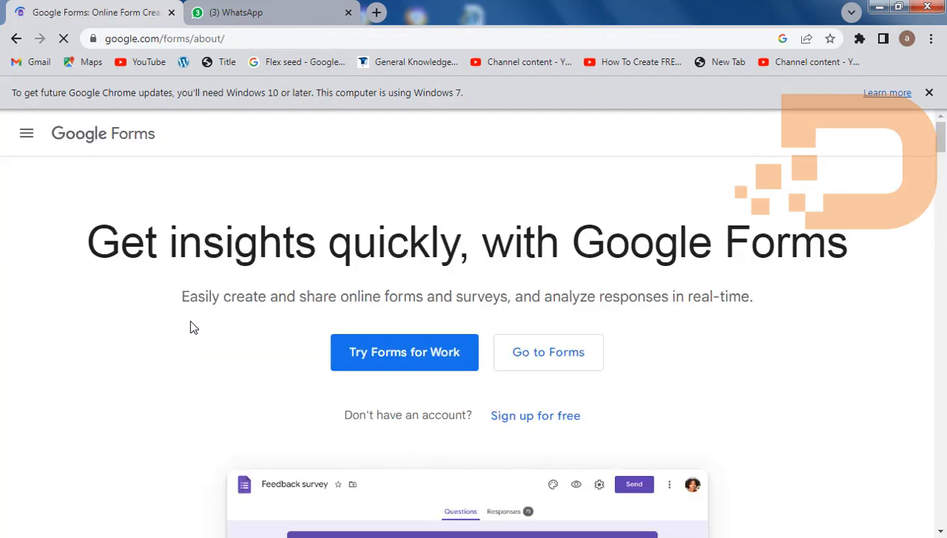
pyautogui.click(550, 365)
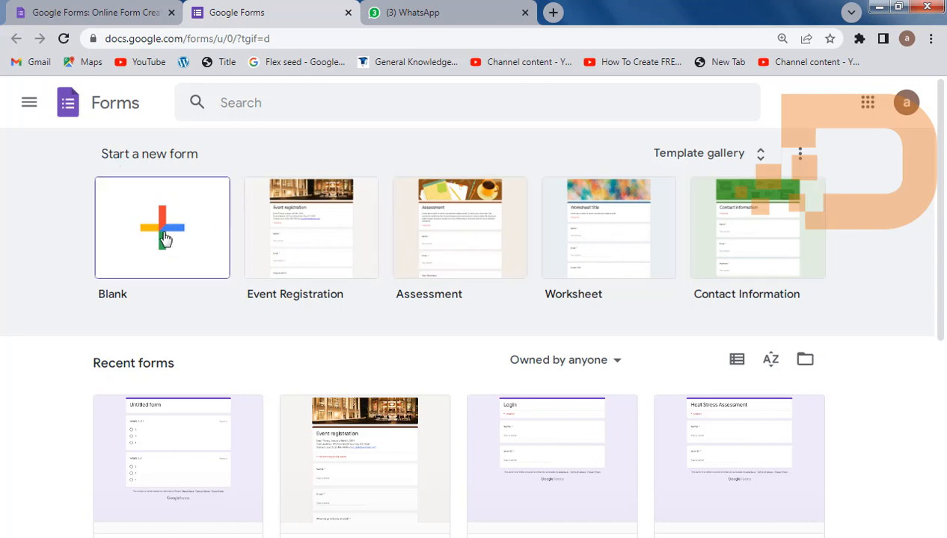
# Create a new form from the Event Registration template
pyautogui.scroll(-3, 186, 388)
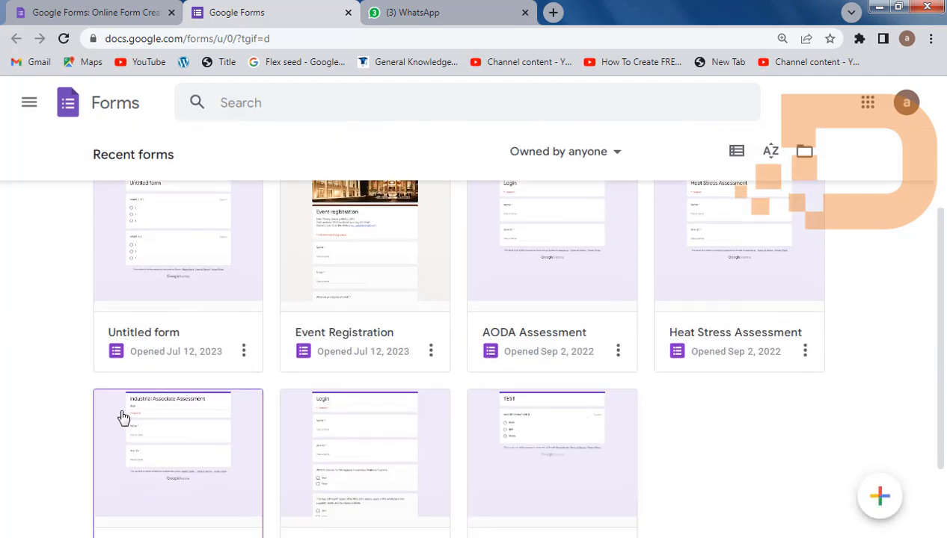
pyautogui.scroll(3, 493, 499)
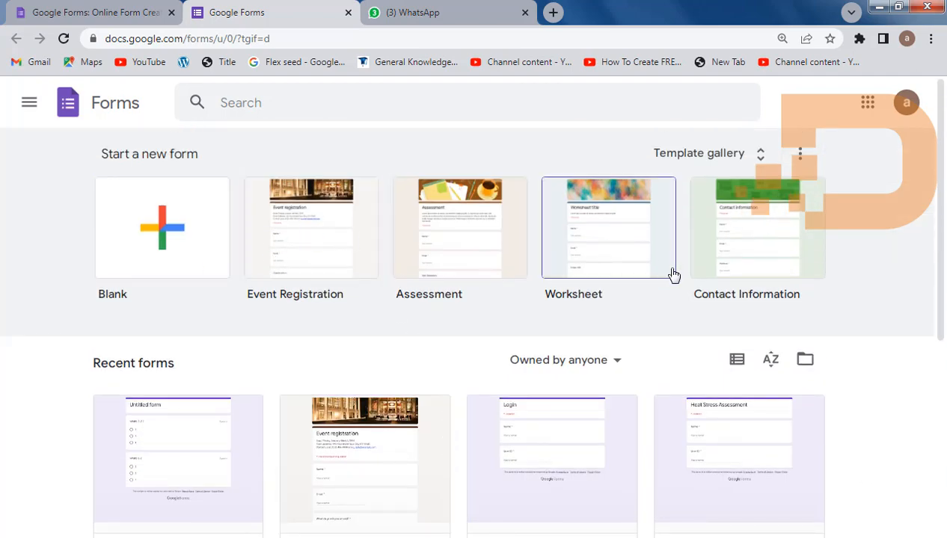
pyautogui.click(293, 251)
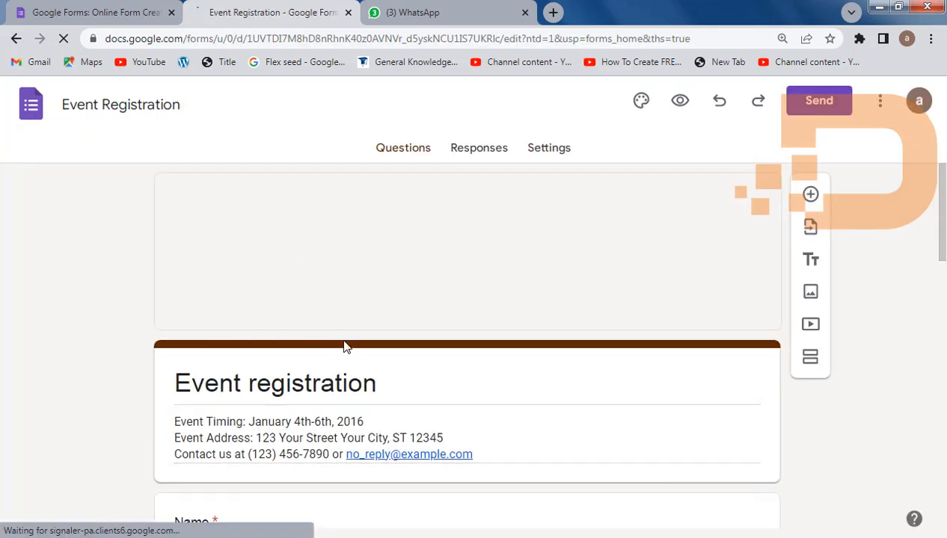
# Examine the Event Registration form's questions, from the title section down to the payment acknowledgement
pyautogui.scroll(-1, 341, 352)
pyautogui.scroll(-10, 234, 428)
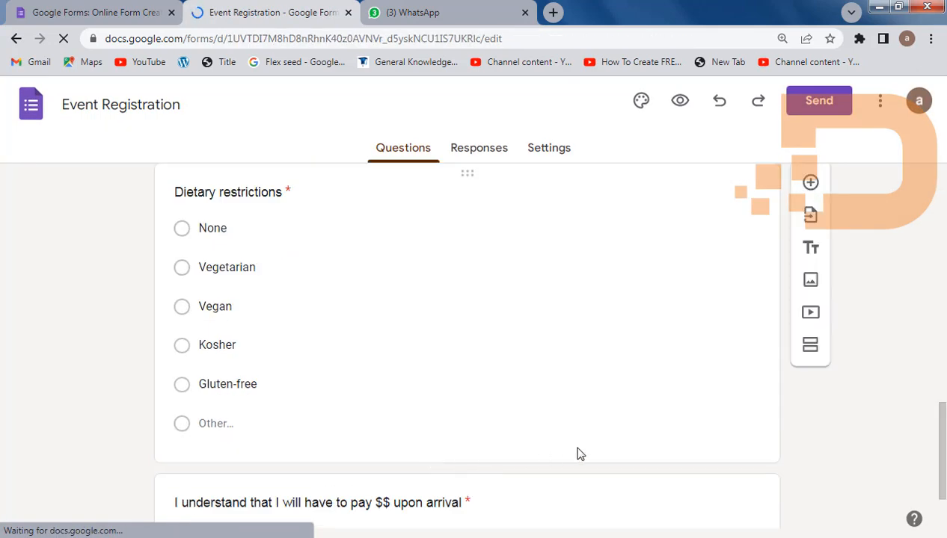
pyautogui.scroll(3, 238, 263)
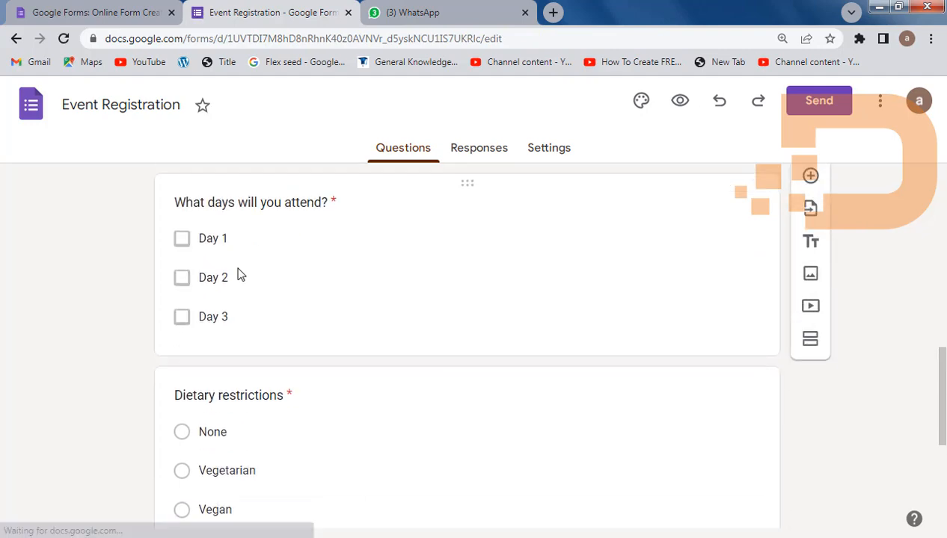
pyautogui.scroll(-2, 239, 275)
pyautogui.scroll(2, 218, 298)
pyautogui.scroll(-4, 225, 302)
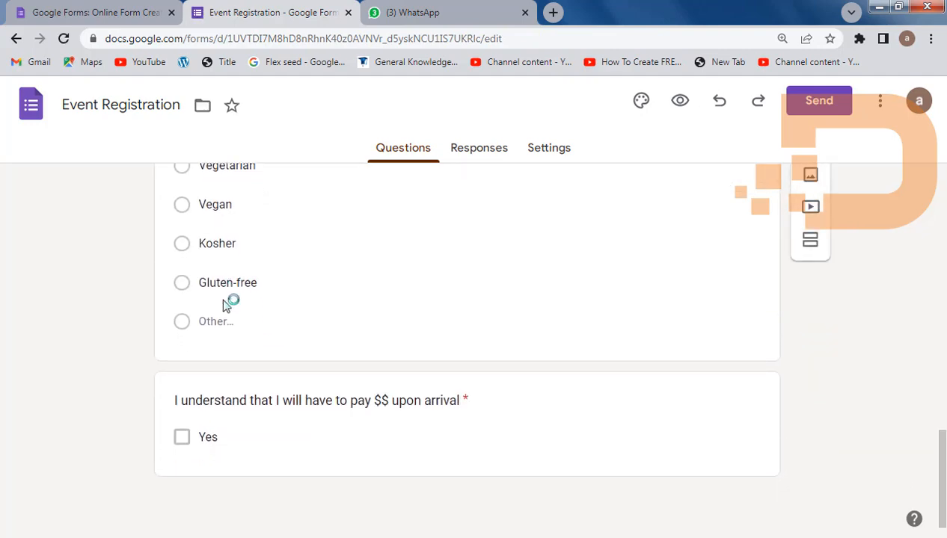
pyautogui.scroll(12, 281, 366)
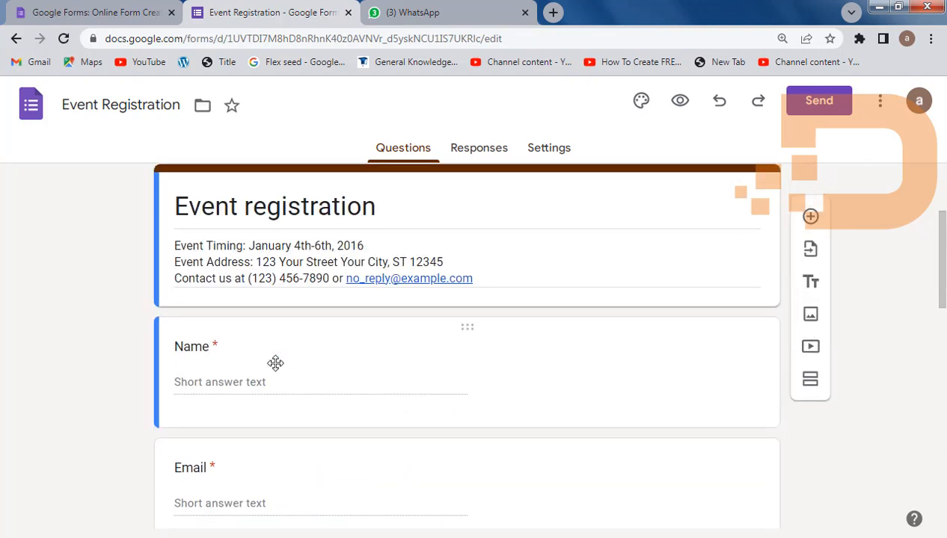
pyautogui.scroll(-12, 274, 367)
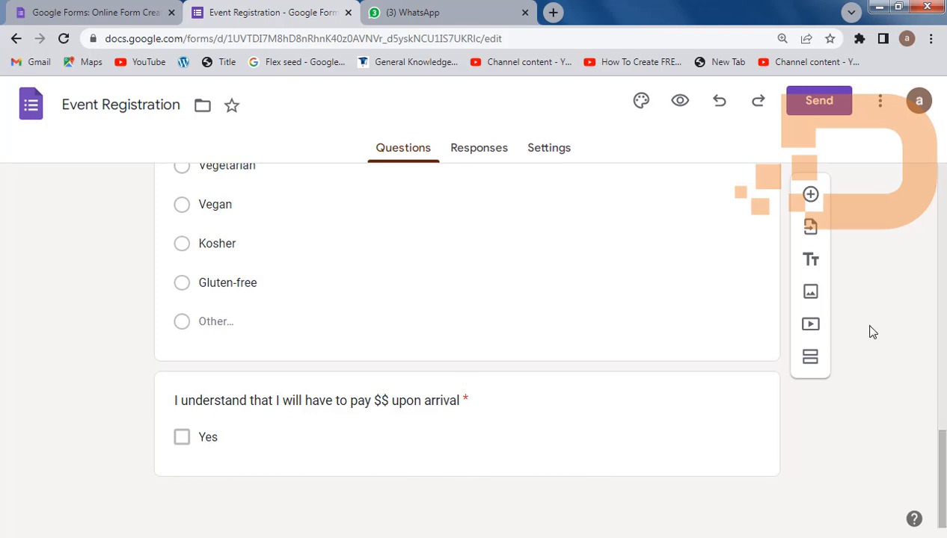
# Add a multiple-choice question titled "chose your dress code" to the Event Registration form
pyautogui.click(810, 196)
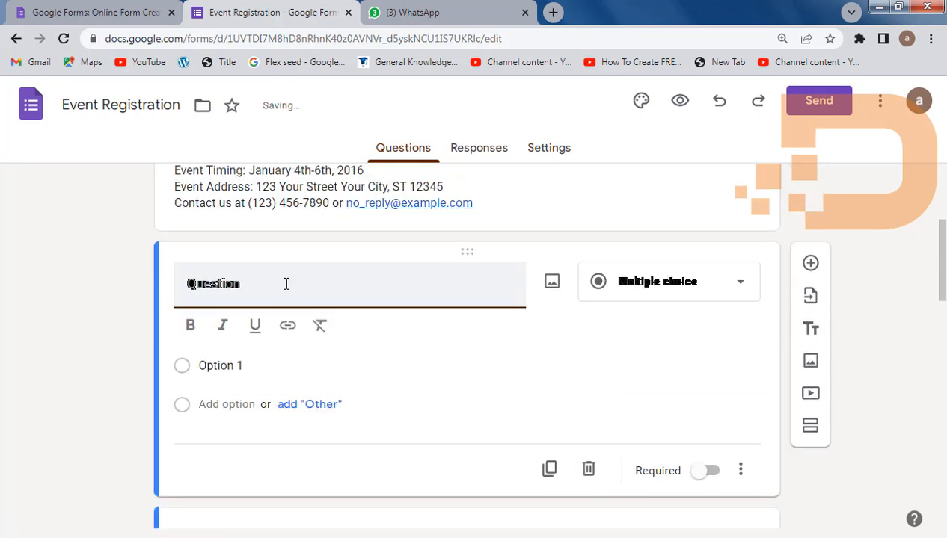
pyautogui.write('chose')
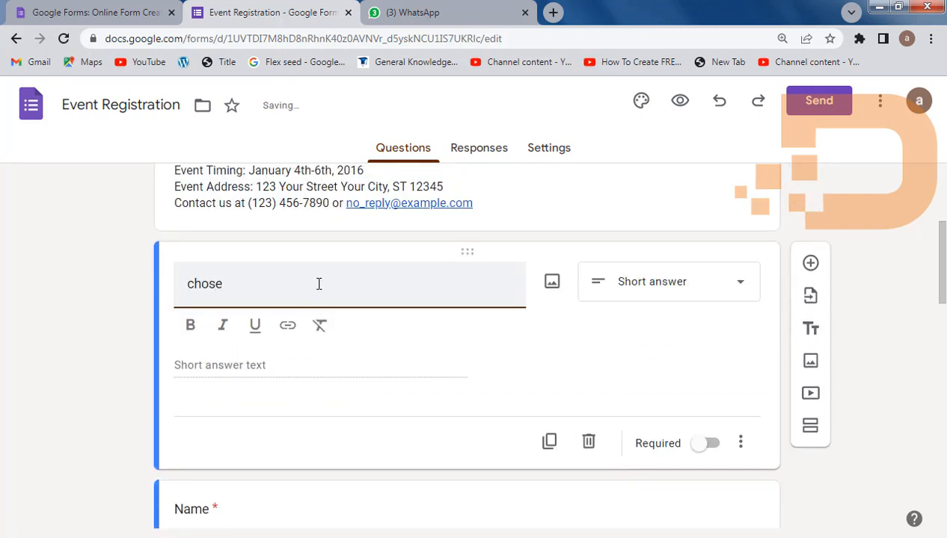
pyautogui.write(' your dress code')
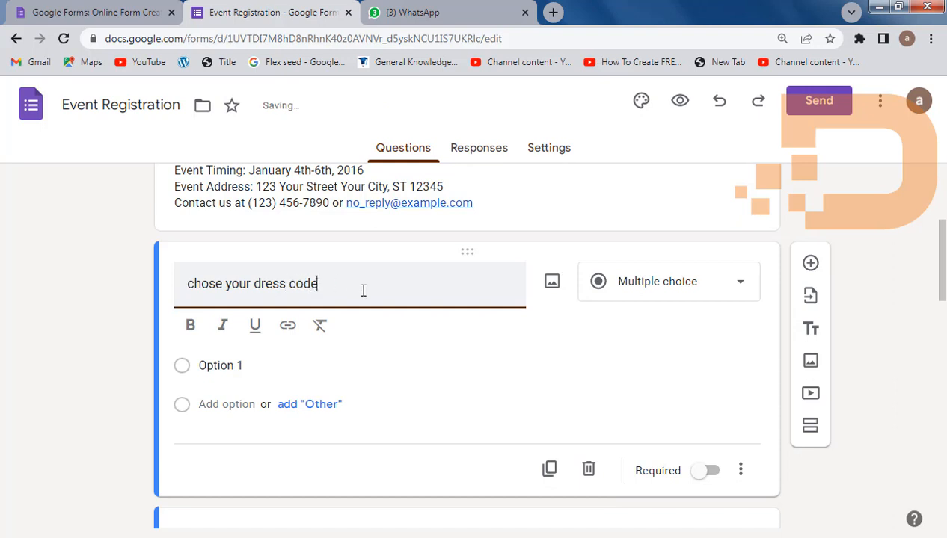
# Give the dress code question the options "black" and "blue" and make it required
pyautogui.click(228, 365)
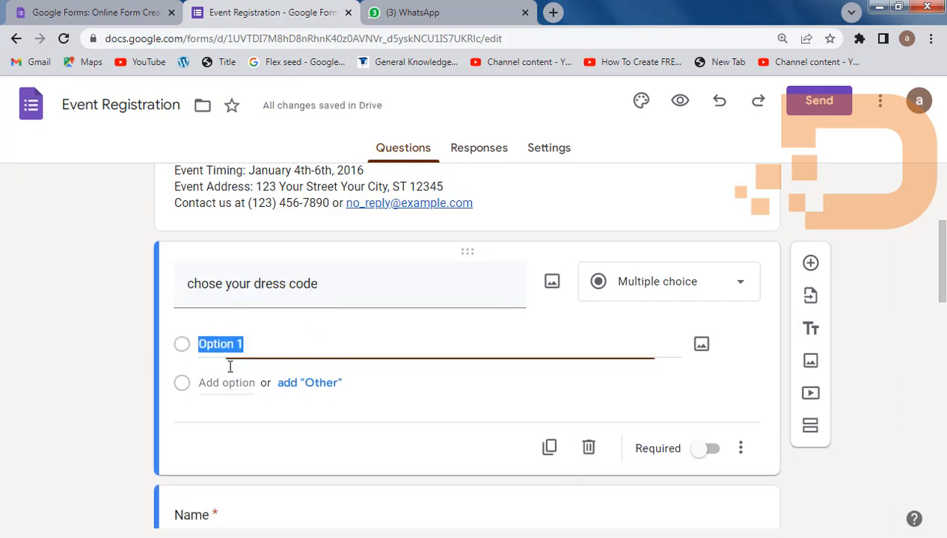
pyautogui.write('black')
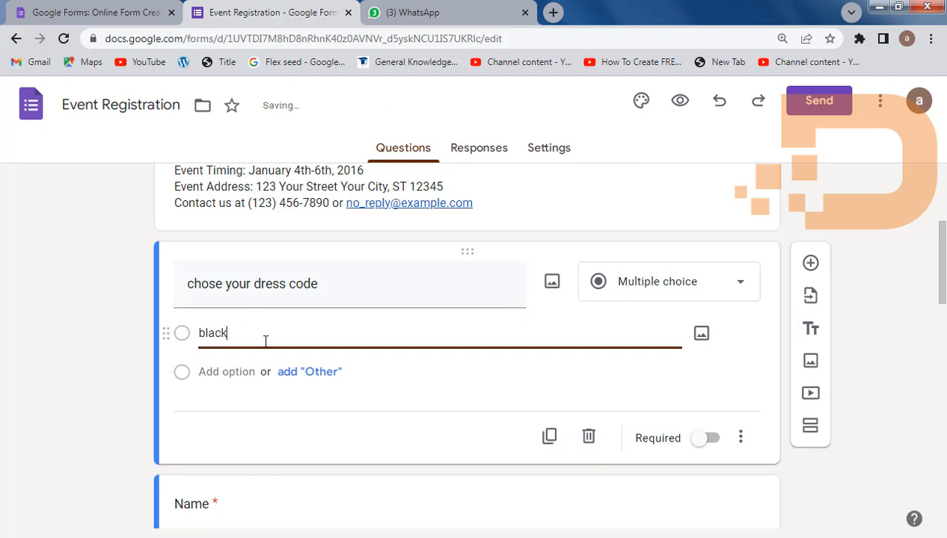
pyautogui.click(187, 373)
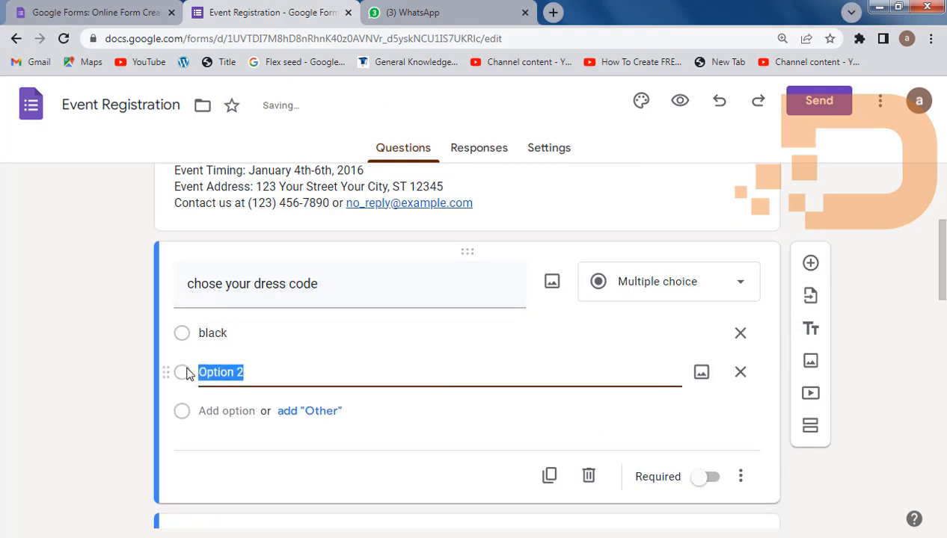
pyautogui.write('blue')
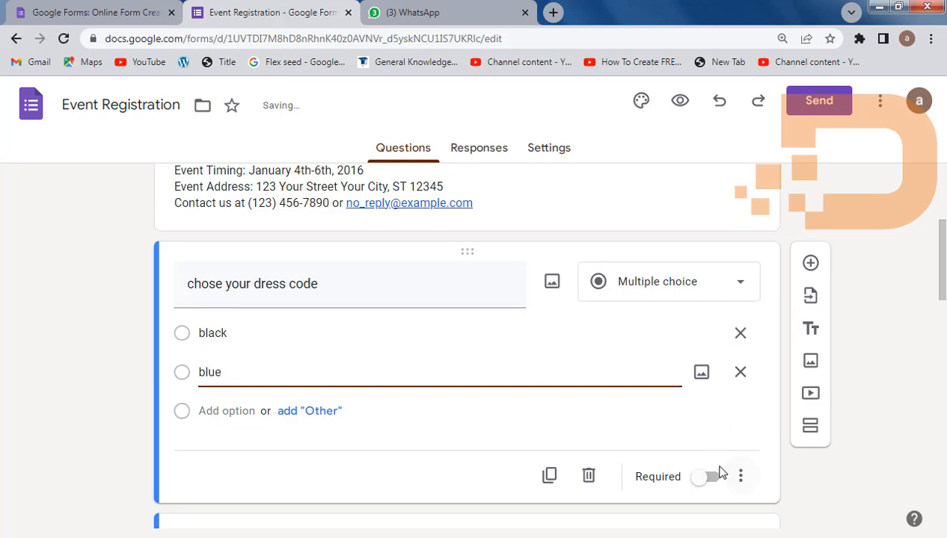
pyautogui.click(695, 478)
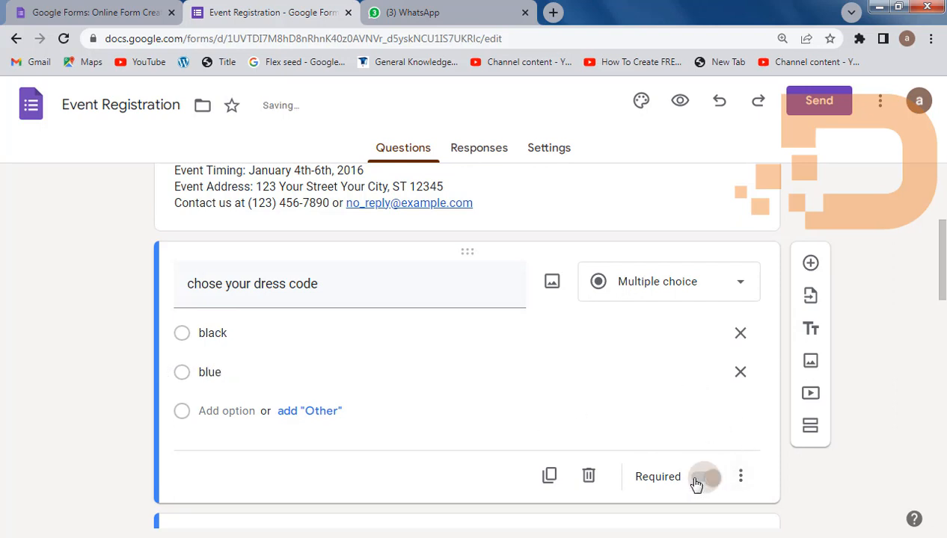
pyautogui.scroll(3, 304, 359)
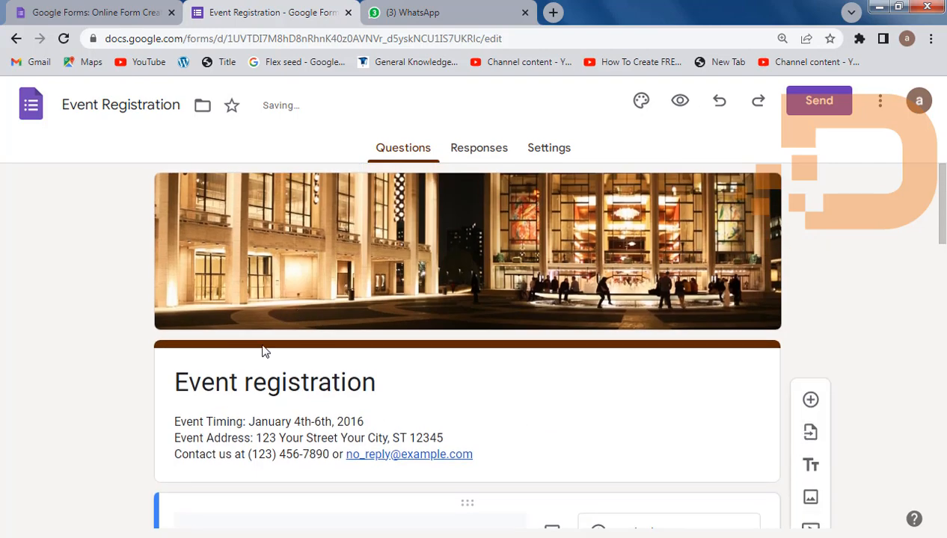
pyautogui.scroll(-3, 310, 374)
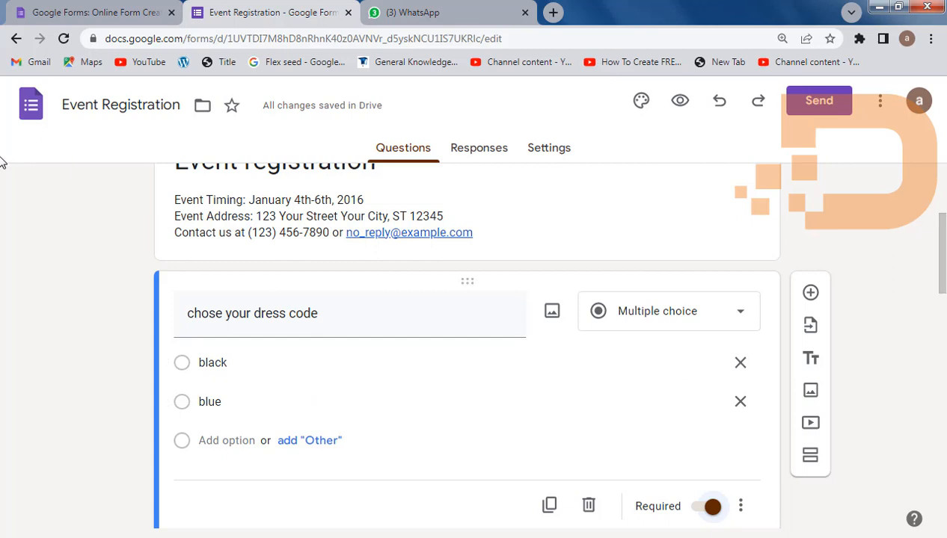
# Create a new form from the Assessment template and examine its sections down to the fourth quiz question
pyautogui.click(16, 38)
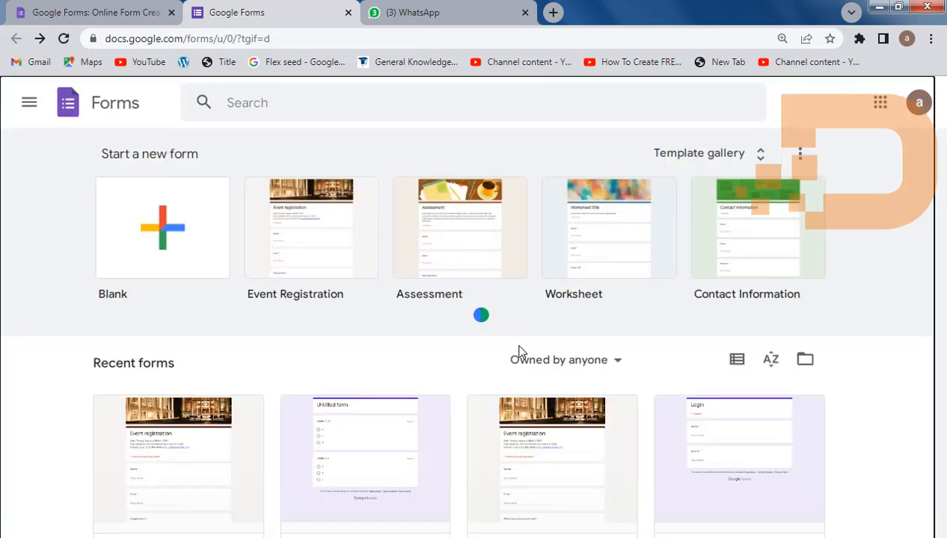
pyautogui.scroll(-6, 374, 347)
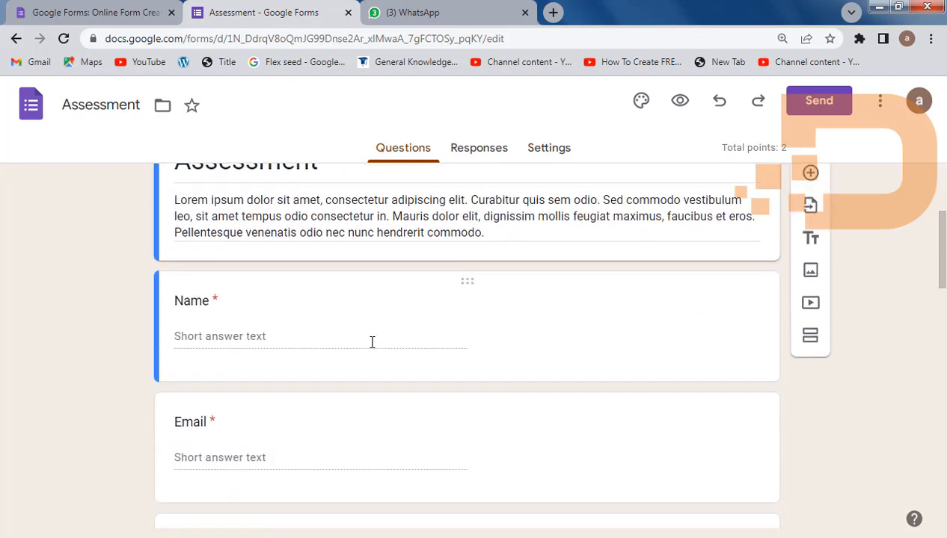
pyautogui.scroll(-9, 368, 348)
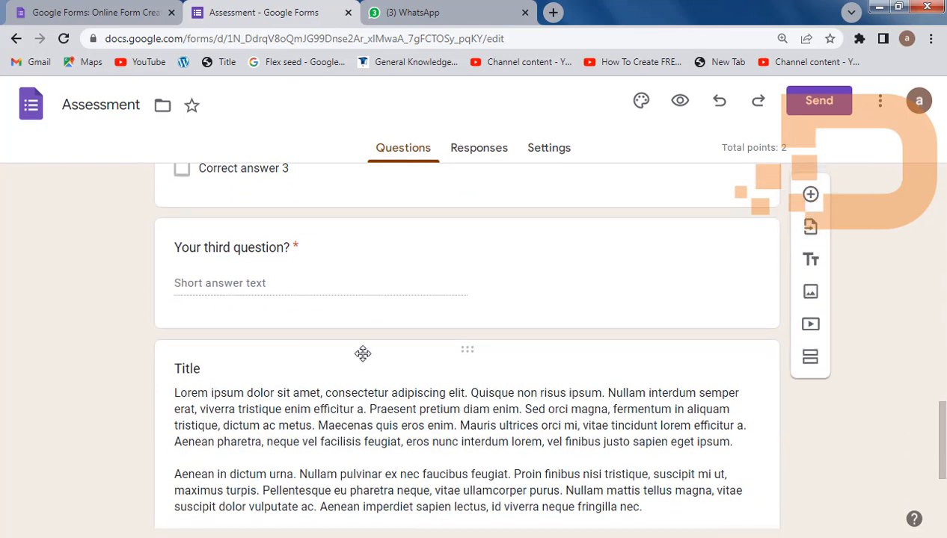
pyautogui.scroll(-3, 360, 355)
pyautogui.scroll(5, 361, 359)
pyautogui.scroll(10, 361, 363)
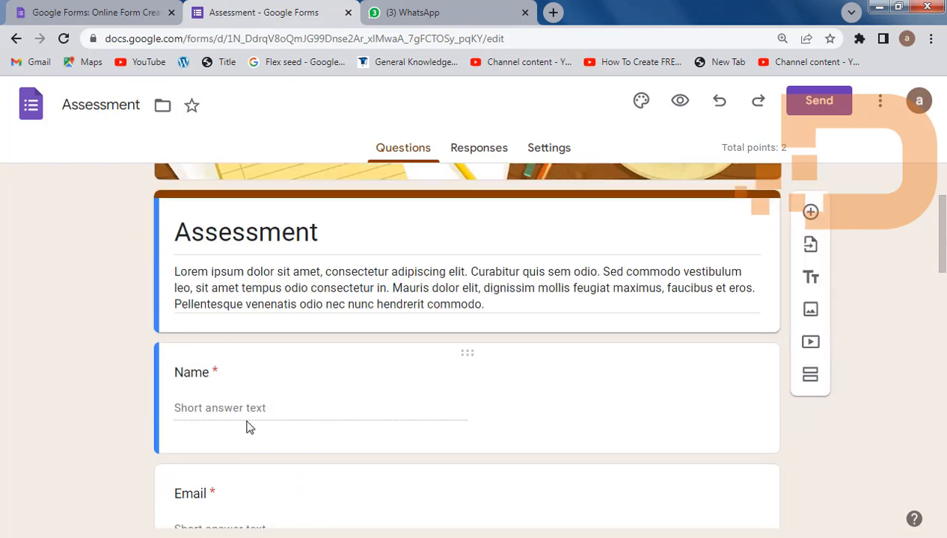
pyautogui.scroll(-2, 42, 429)
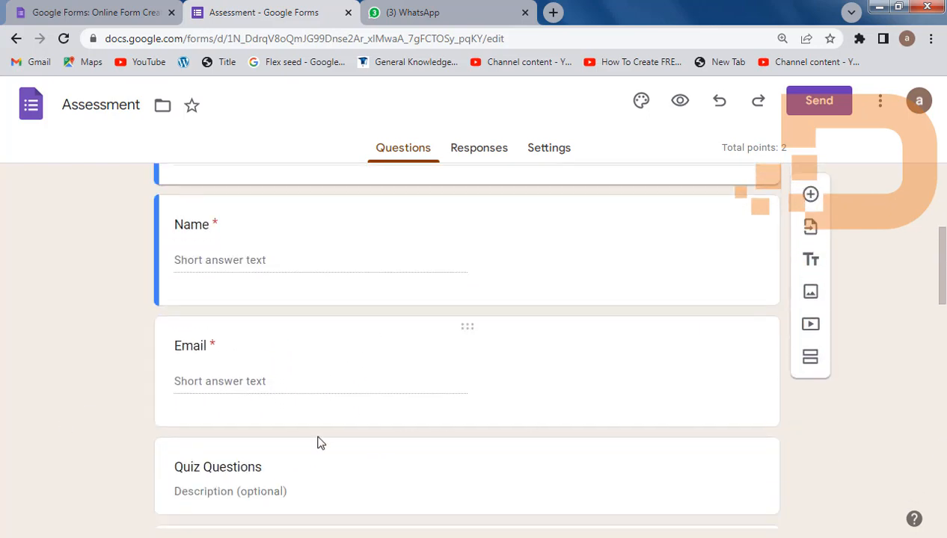
pyautogui.scroll(-2, 329, 460)
pyautogui.scroll(-2, 305, 443)
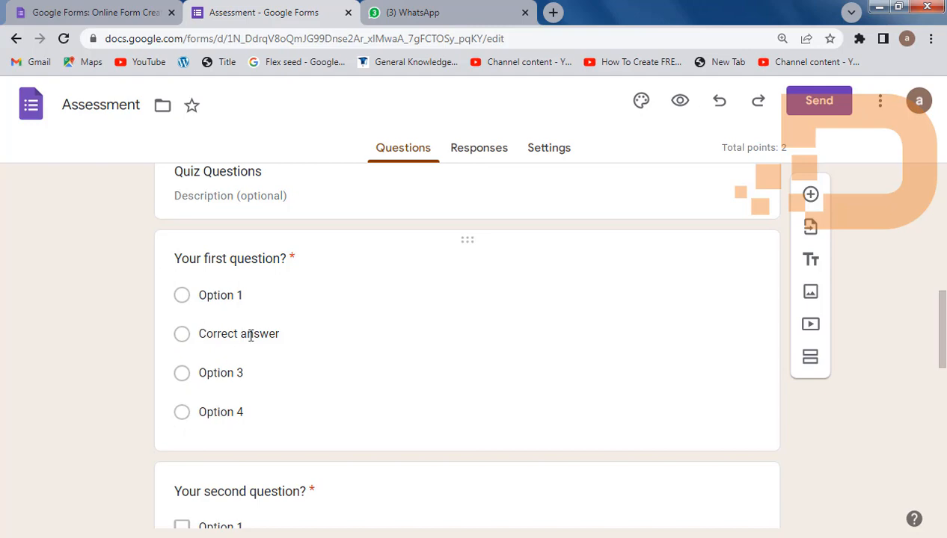
pyautogui.scroll(-6, 345, 342)
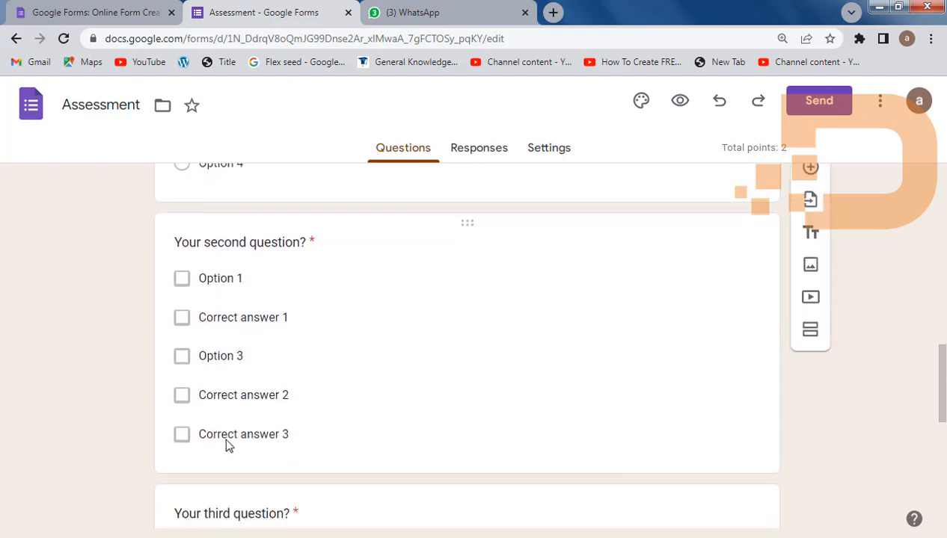
pyautogui.scroll(-3, 311, 442)
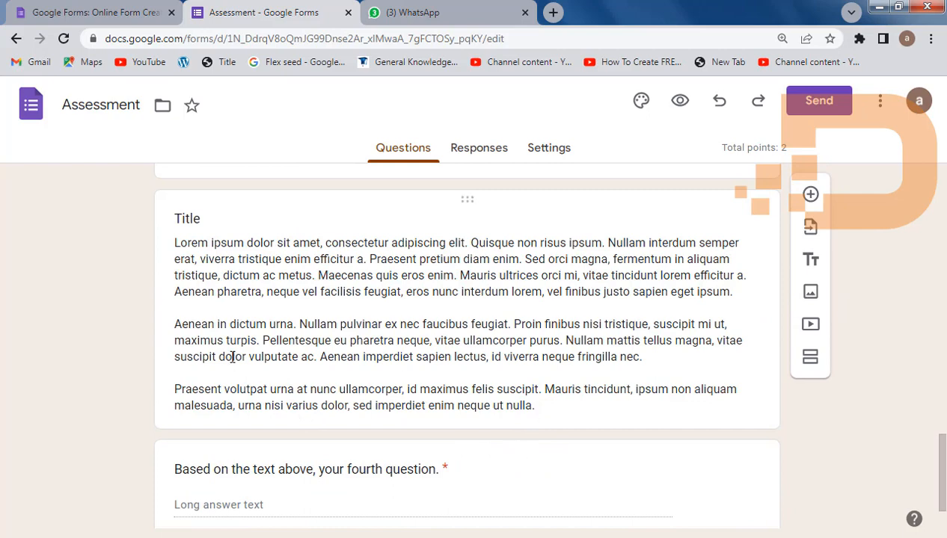
pyautogui.scroll(-1, 302, 446)
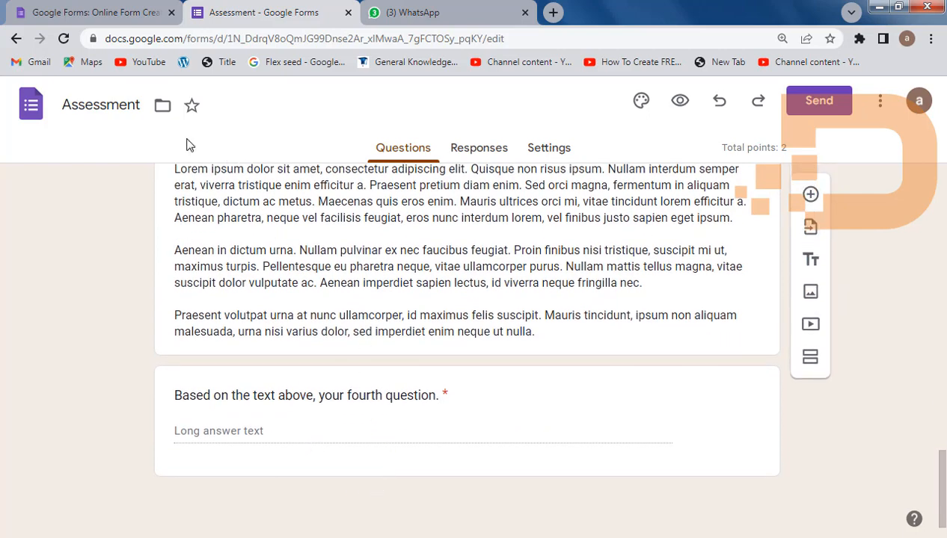
# Create a new form from the Worksheet template and look through its questions
pyautogui.click(14, 39)
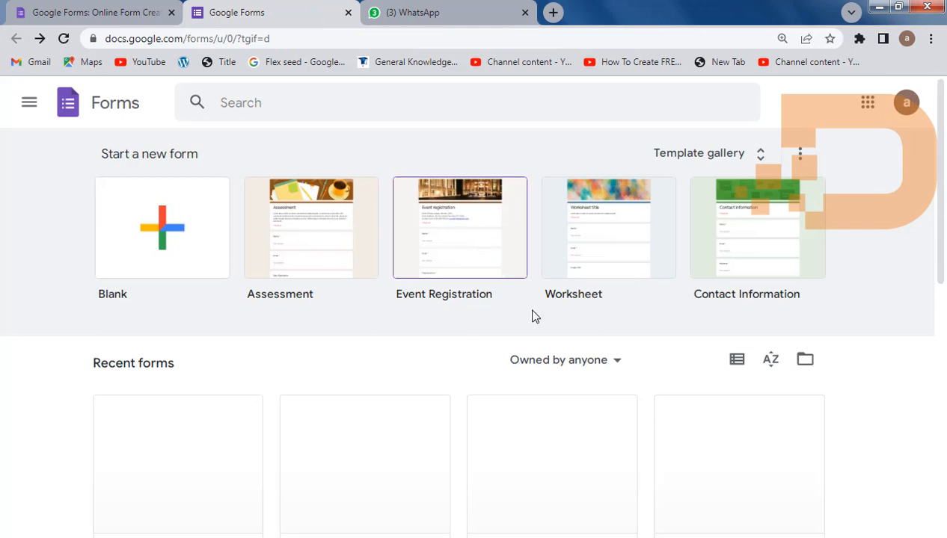
pyautogui.click(582, 266)
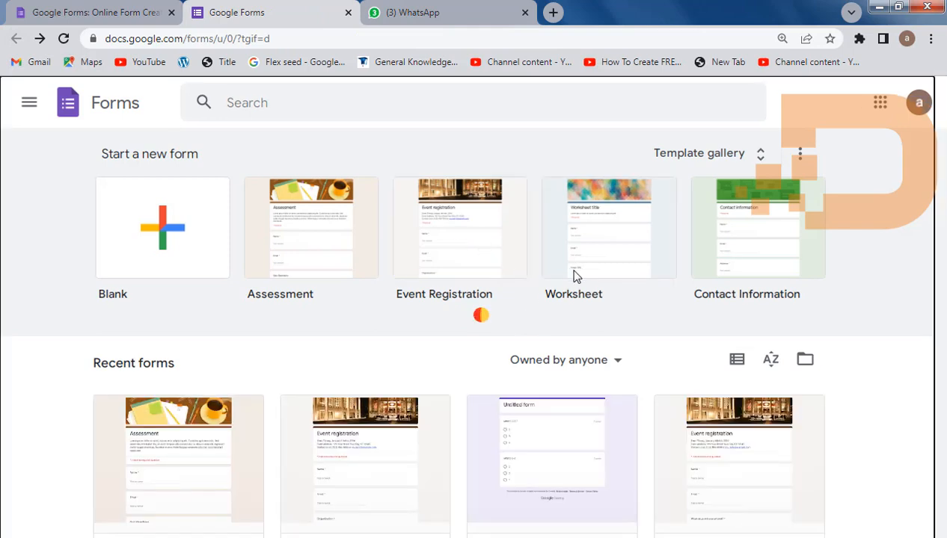
pyautogui.scroll(-10, 311, 352)
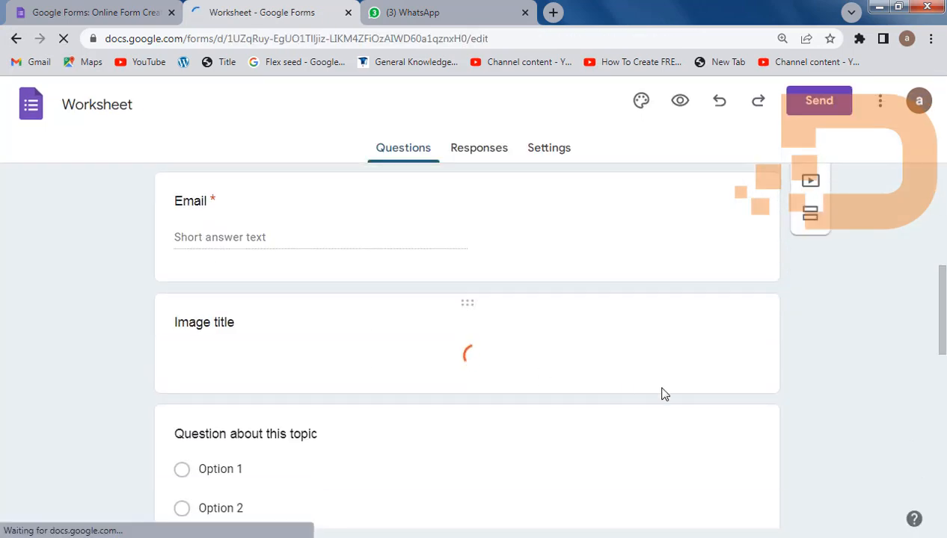
pyautogui.scroll(-6, 311, 299)
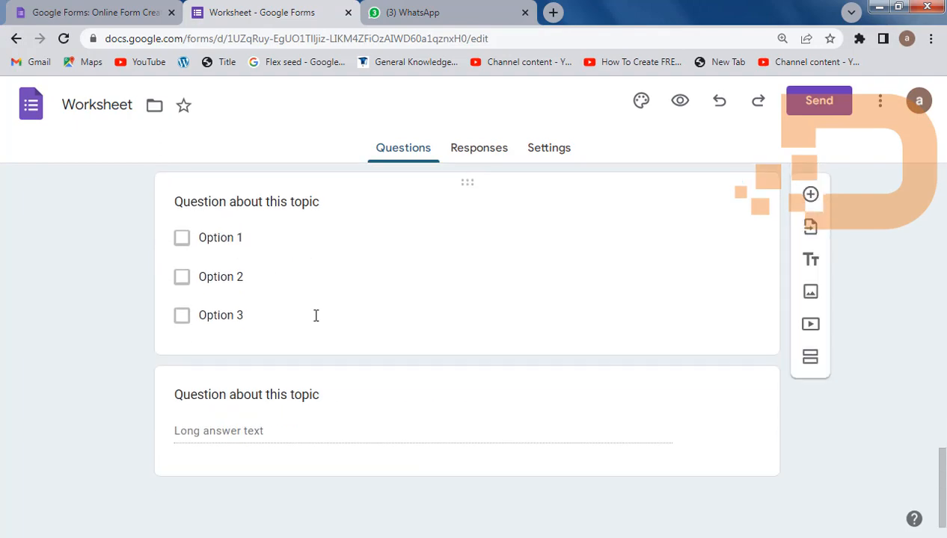
pyautogui.scroll(15, 315, 316)
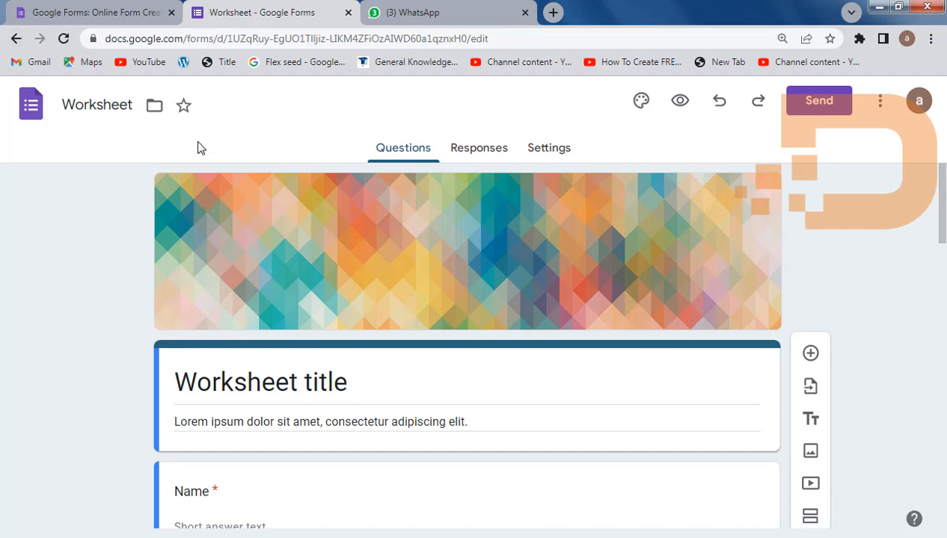
# Create a new form from the Contact Information template and look through its questions down to Comments
pyautogui.click(15, 39)
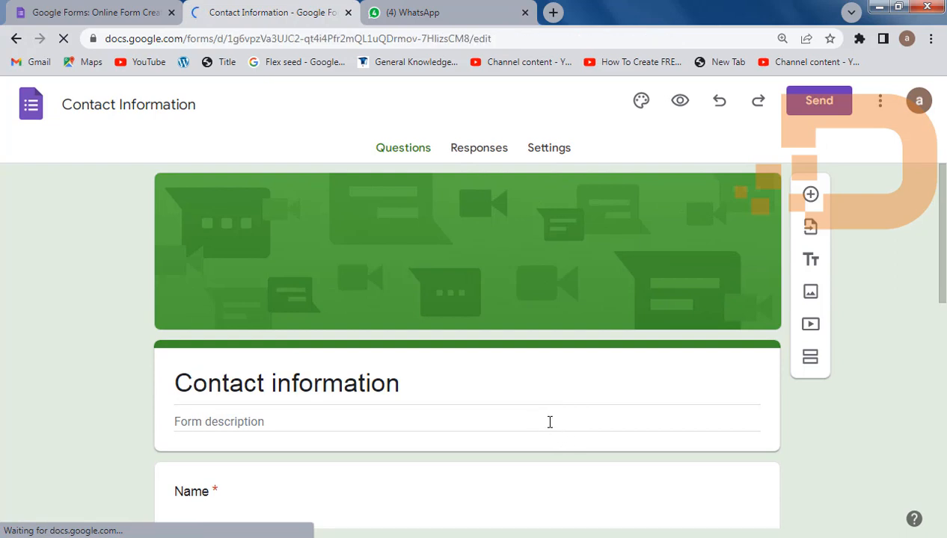
pyautogui.scroll(-3, 553, 420)
pyautogui.scroll(-4, 562, 437)
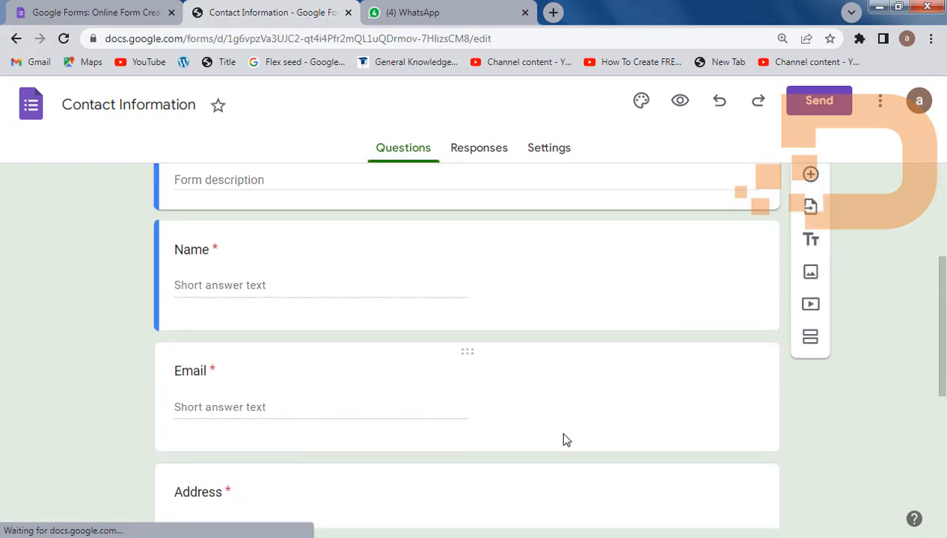
pyautogui.scroll(7, 289, 327)
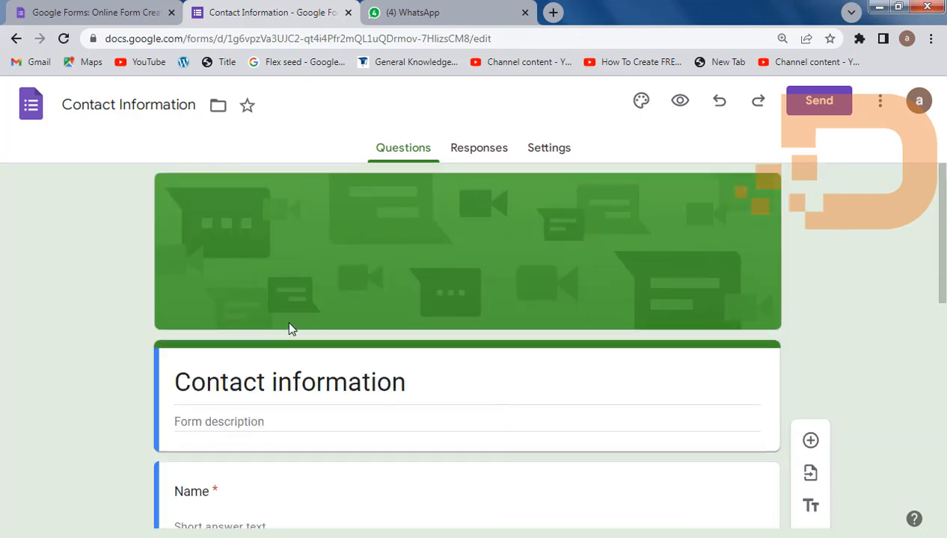
pyautogui.scroll(-3, 526, 363)
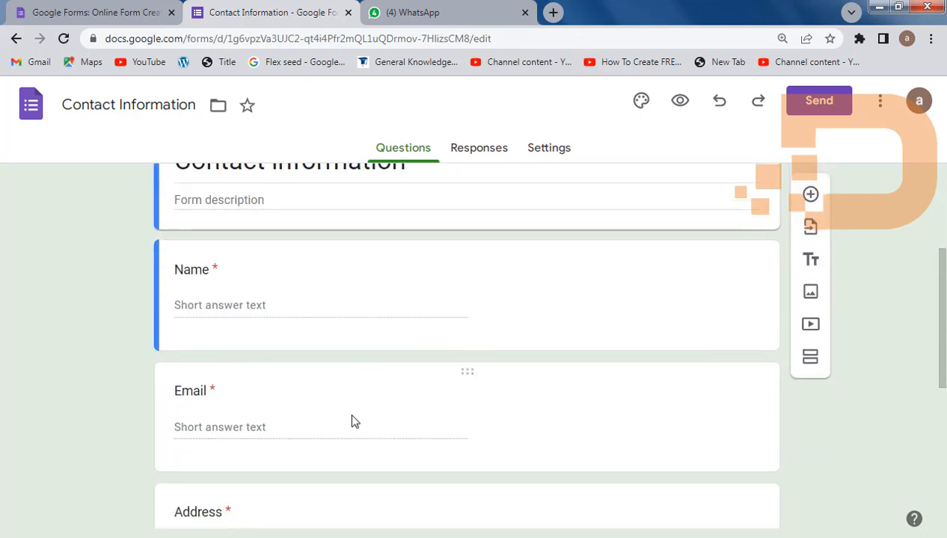
pyautogui.scroll(-3, 192, 441)
pyautogui.scroll(-2, 475, 514)
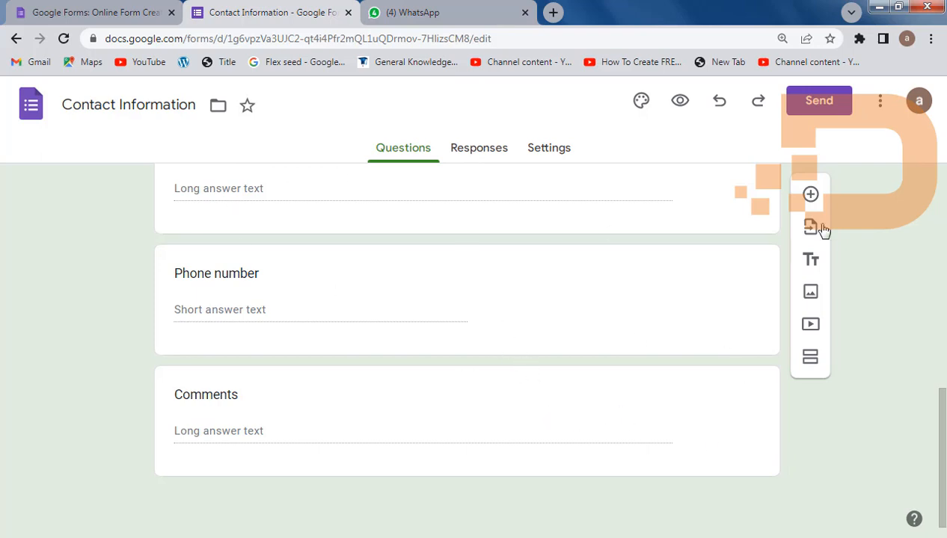
# Add a blank multiple-choice question above Name in the Contact Information form and review the remaining questions
pyautogui.click(808, 196)
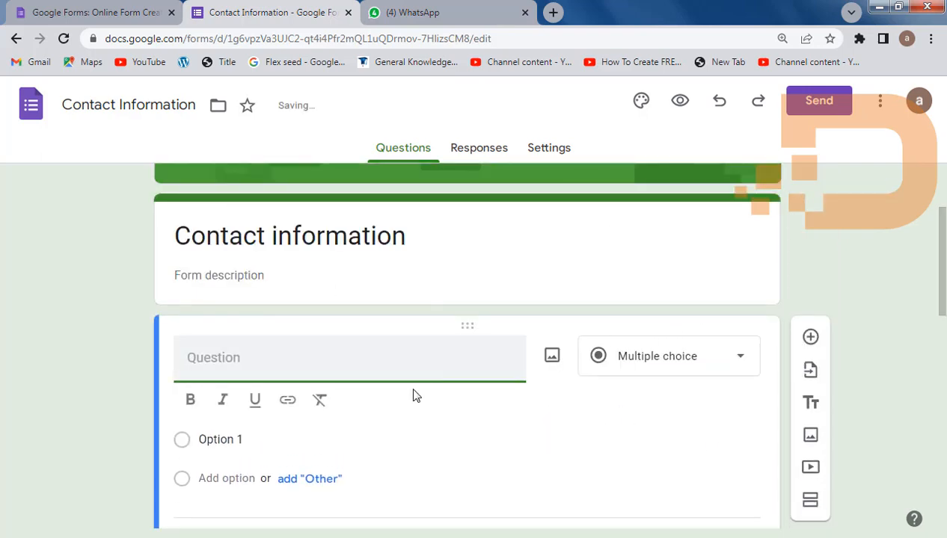
pyautogui.scroll(-2, 359, 381)
pyautogui.scroll(-4, 262, 359)
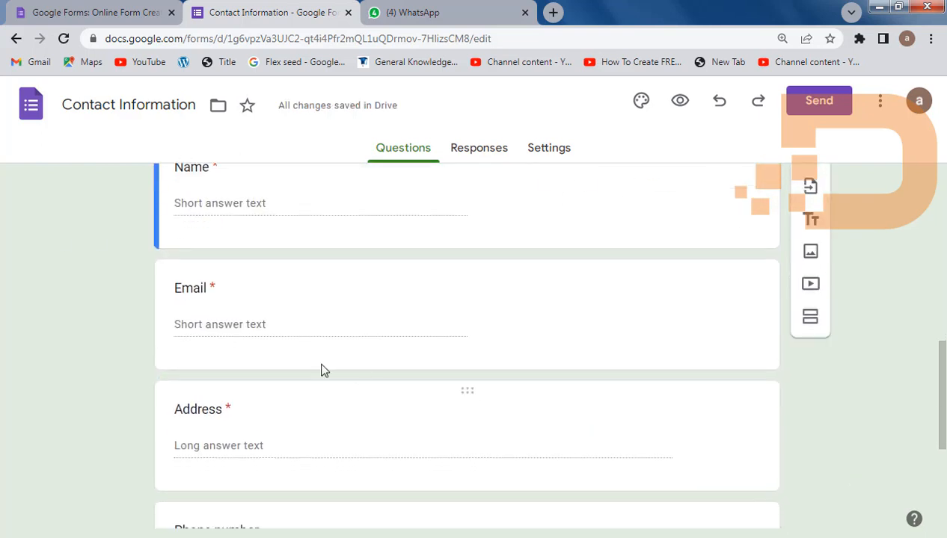
pyautogui.scroll(-3, 275, 374)
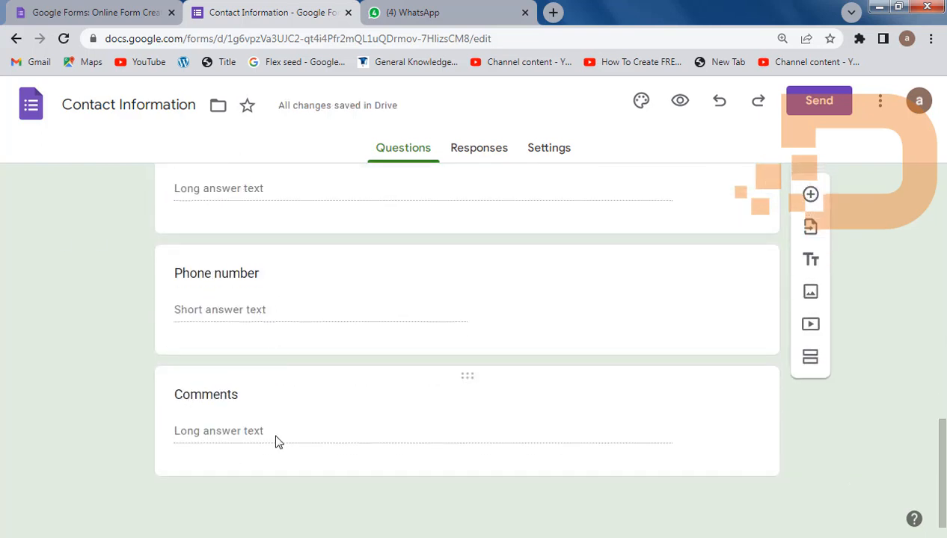
pyautogui.scroll(3, 306, 374)
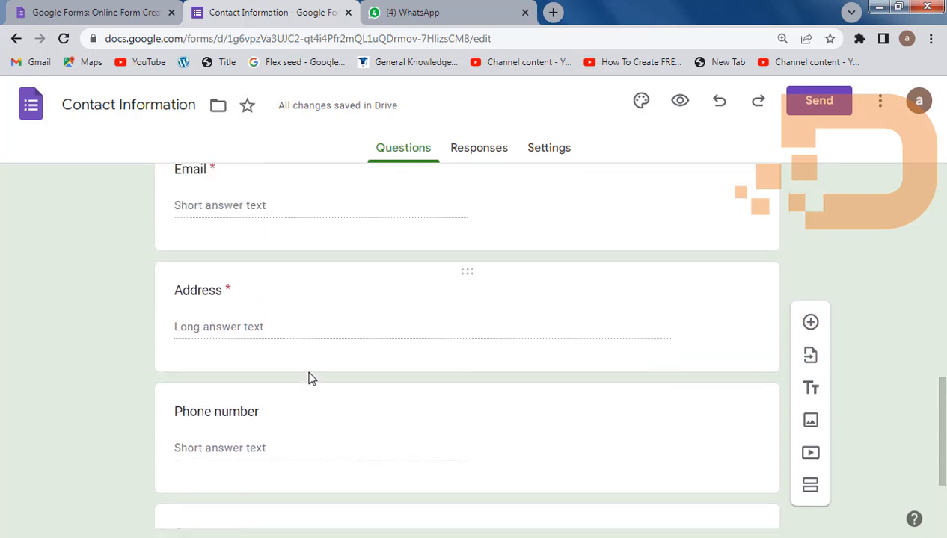
pyautogui.scroll(-1, 296, 381)
pyautogui.scroll(-2, 296, 382)
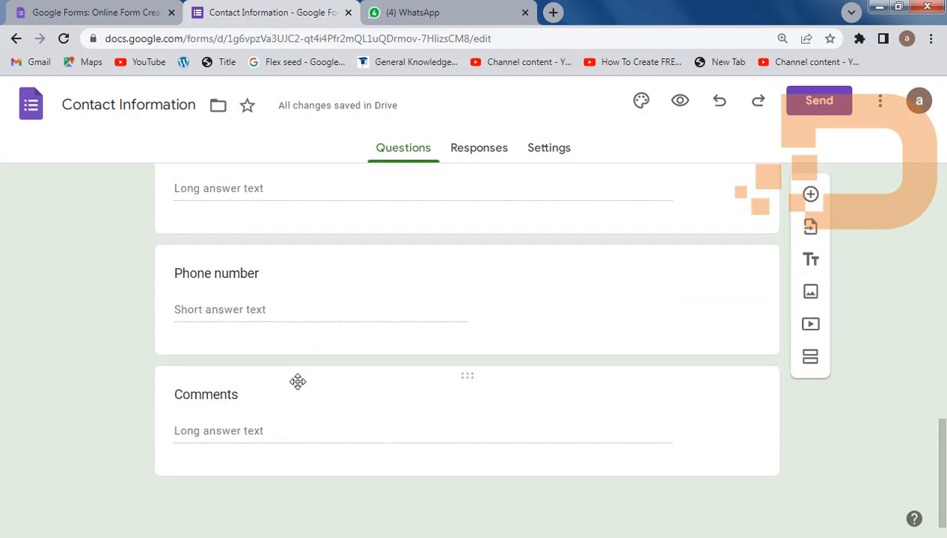
pyautogui.scroll(4, 370, 323)
pyautogui.scroll(4, 354, 255)
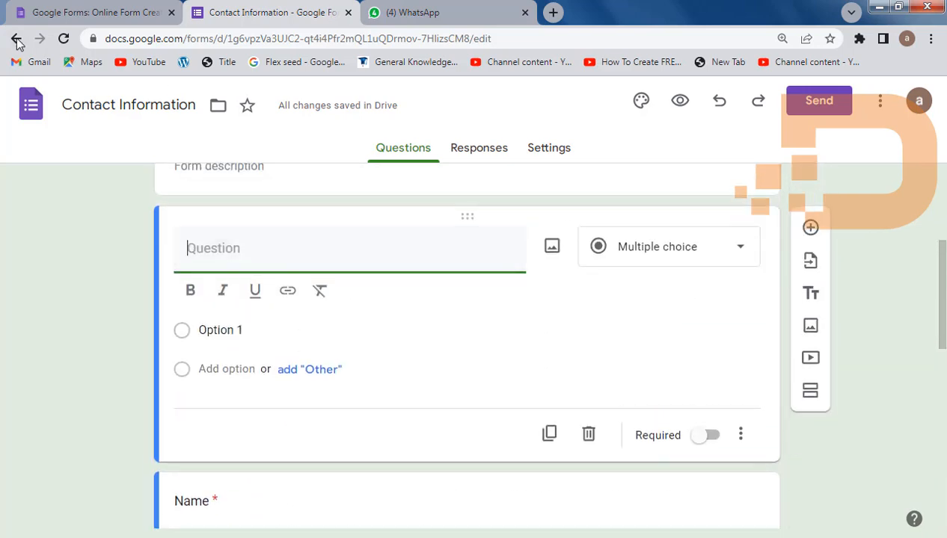
# Leave the Contact Information form, create a blank form and title it "test paper"
pyautogui.click(17, 38)
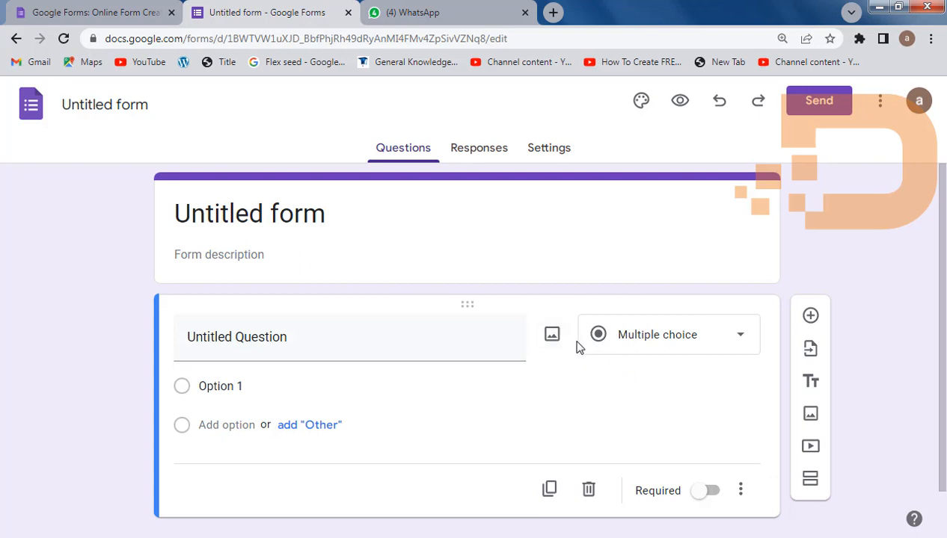
pyautogui.click(263, 212)
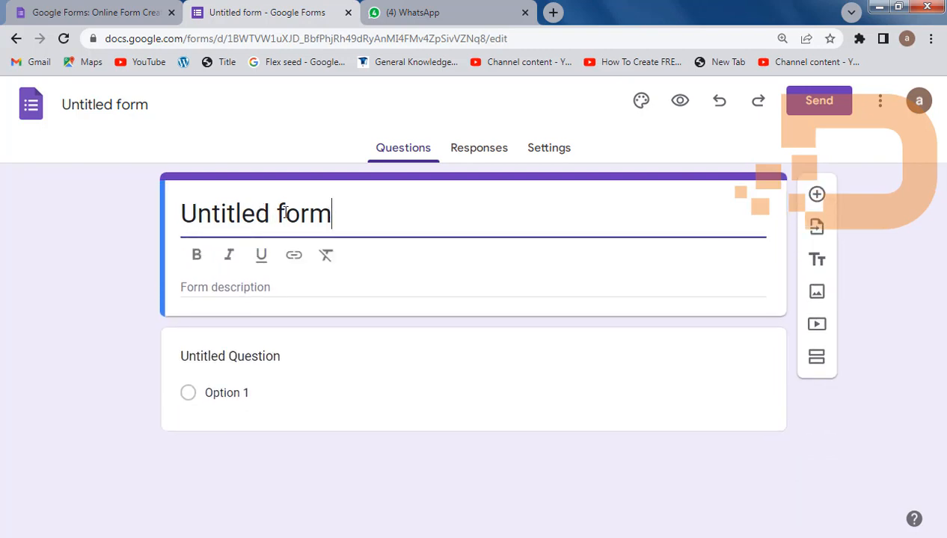
pyautogui.tripleClick(285, 212)
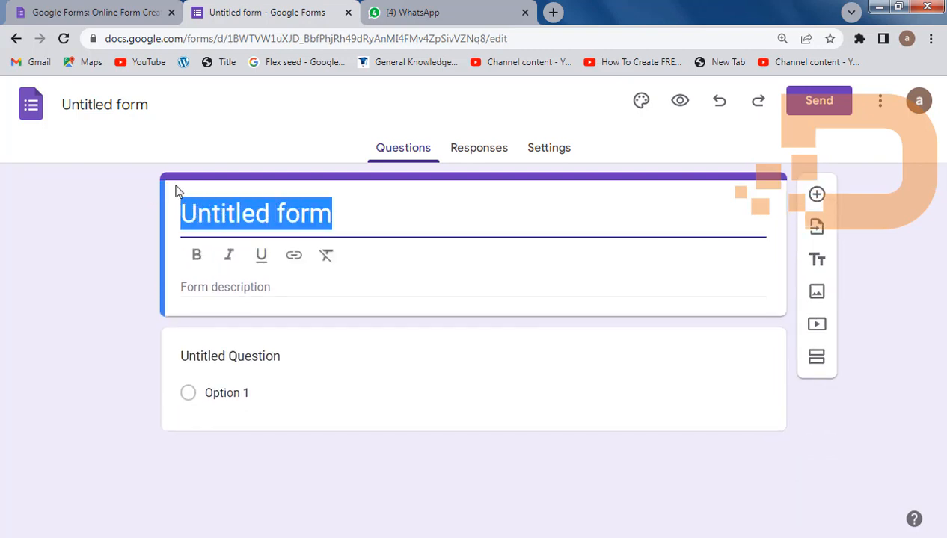
pyautogui.write('test ')
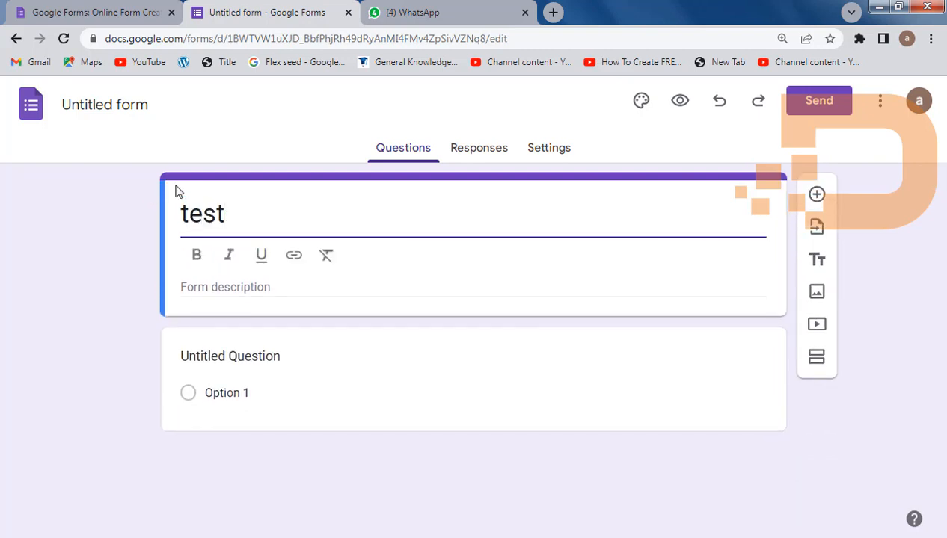
pyautogui.write('paper')
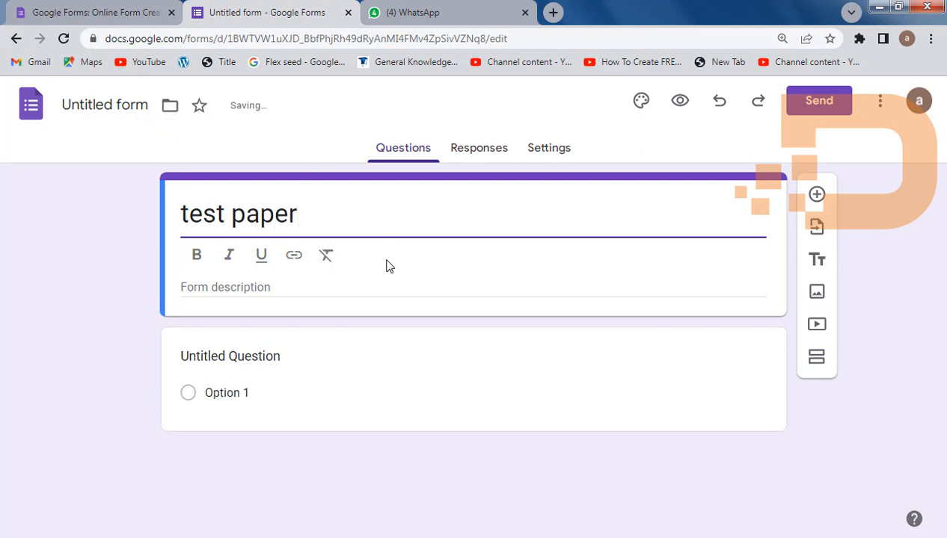
pyautogui.click(284, 357)
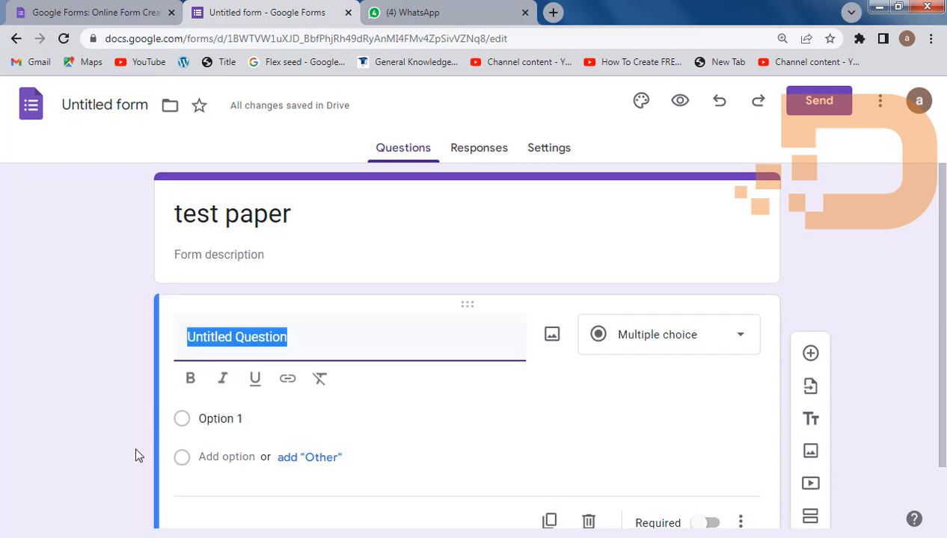
pyautogui.scroll(-1, 212, 458)
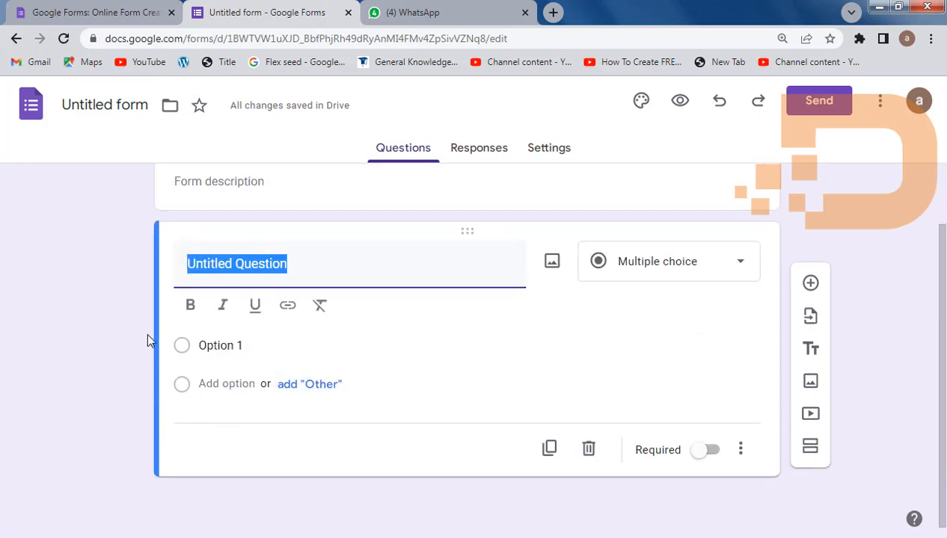
# Make the form a quiz, try releasing grades after manual review, and set the release back to immediately after each submission
pyautogui.click(554, 152)
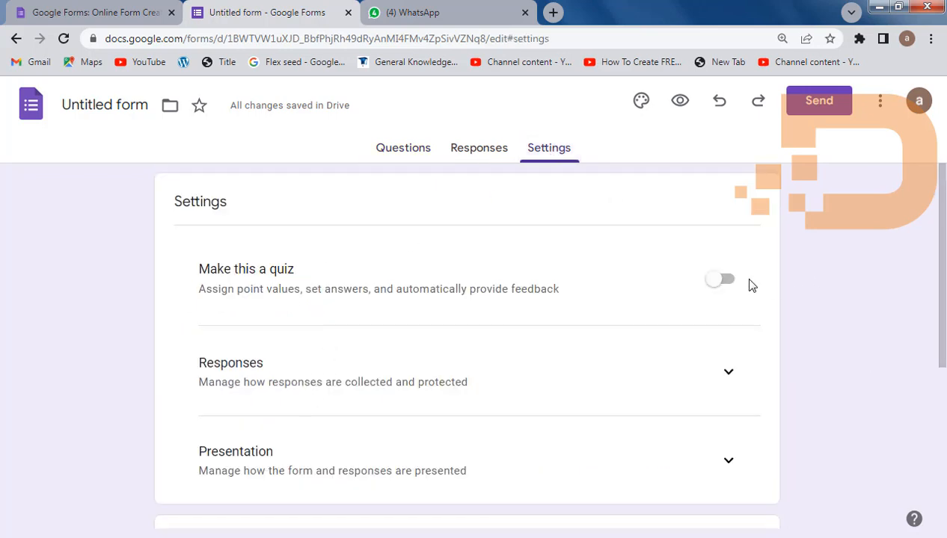
pyautogui.click(726, 288)
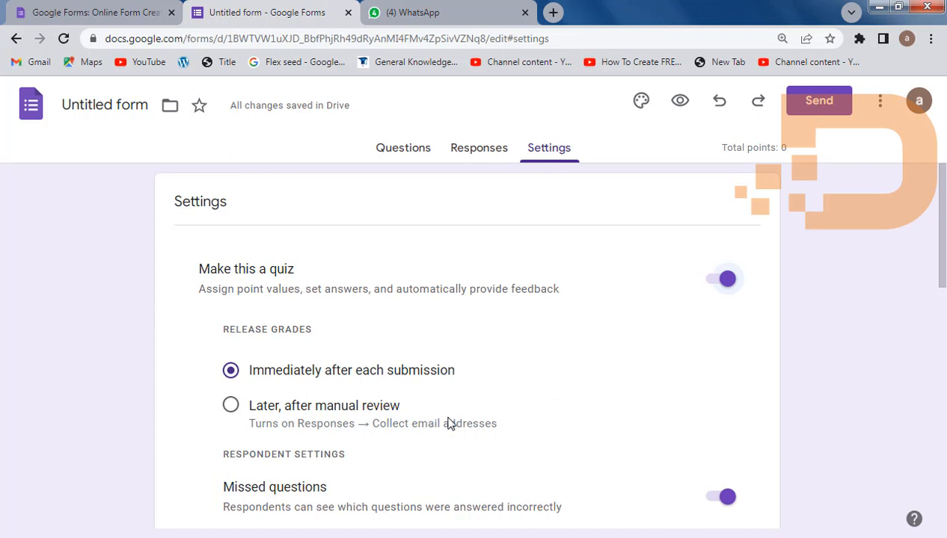
pyautogui.click(231, 405)
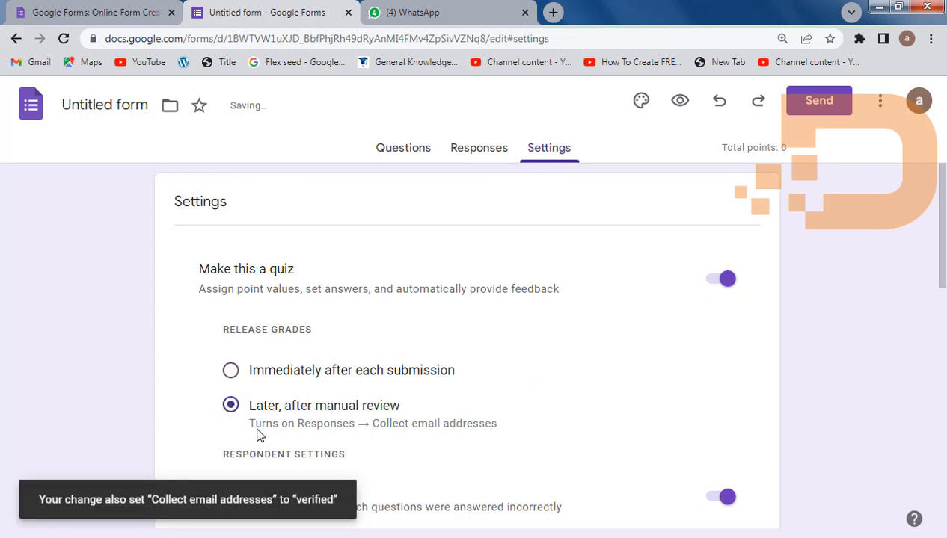
pyautogui.click(230, 370)
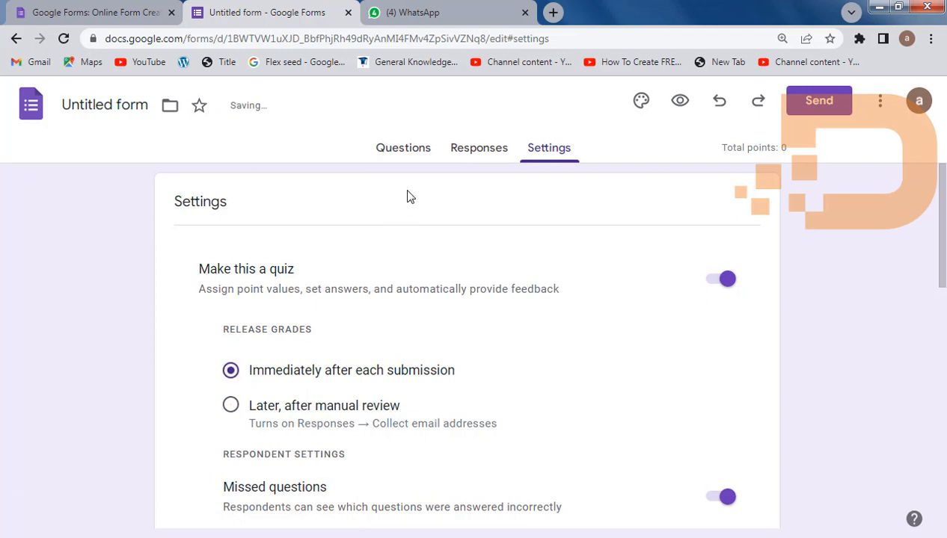
pyautogui.click(403, 147)
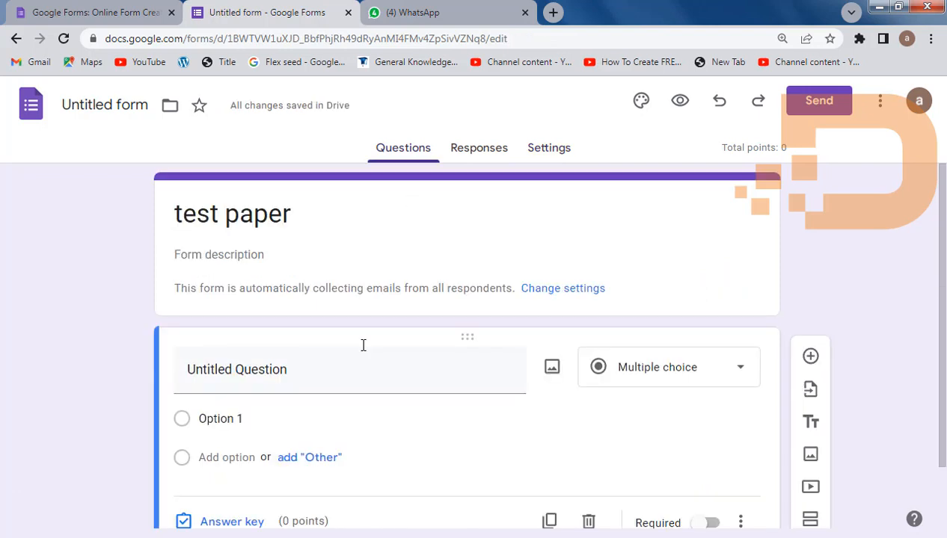